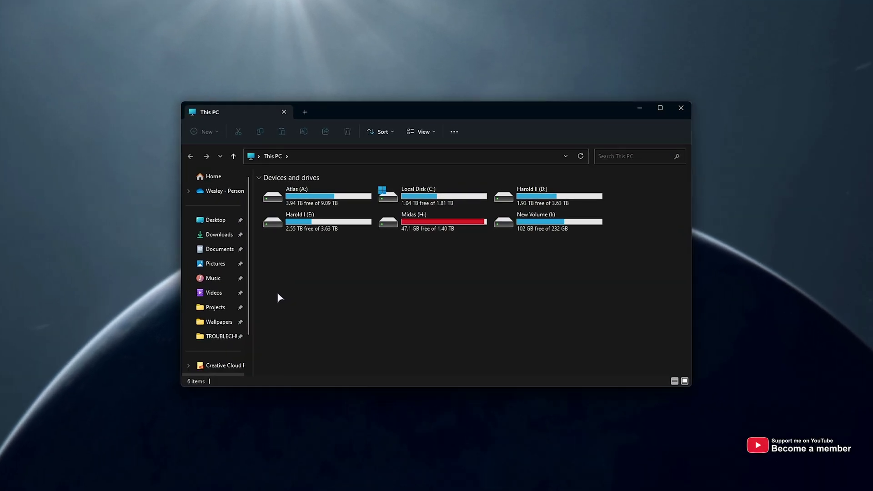
Navigate from Documents through My Games and Starfield into the Saves folder.
{"action": "left_click", "coordinate": [223, 250]}
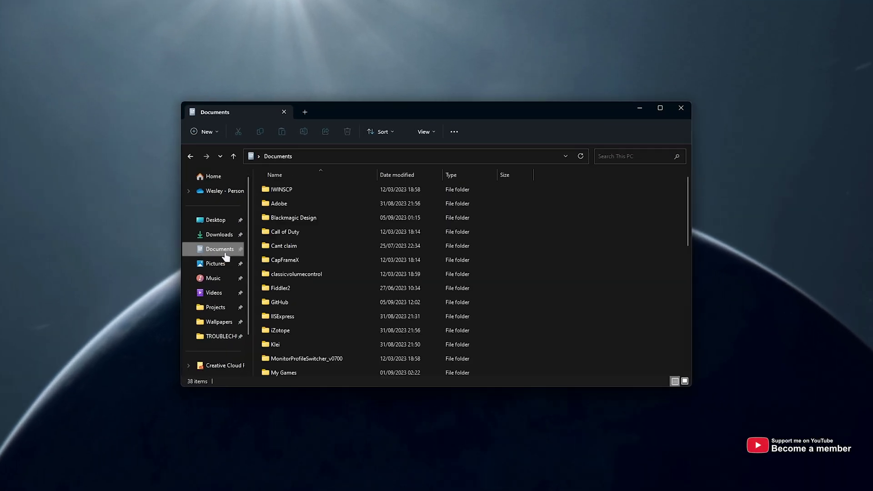
{"action": "left_click", "coordinate": [310, 288]}
{"action": "scroll", "coordinate": [307, 290], "scroll_direction": "down", "scroll_amount": 4}
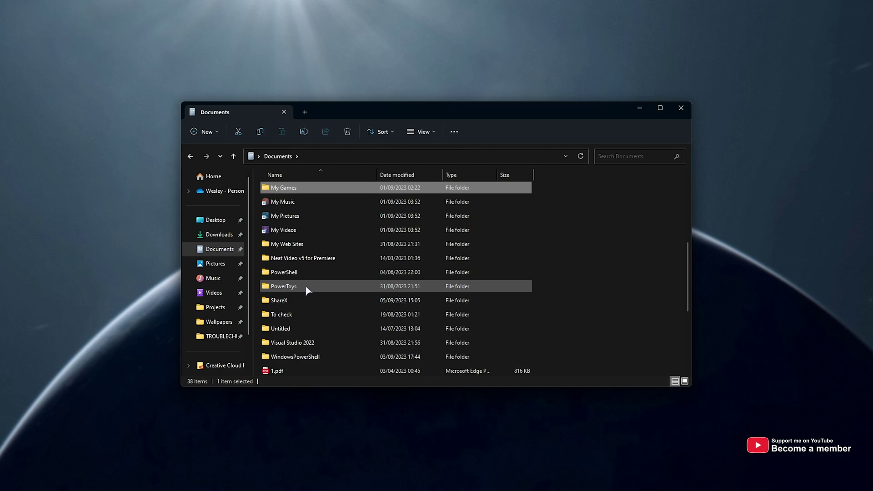
{"action": "key", "text": "Return"}
{"action": "key", "text": "Down"}
{"action": "key", "text": "Return"}
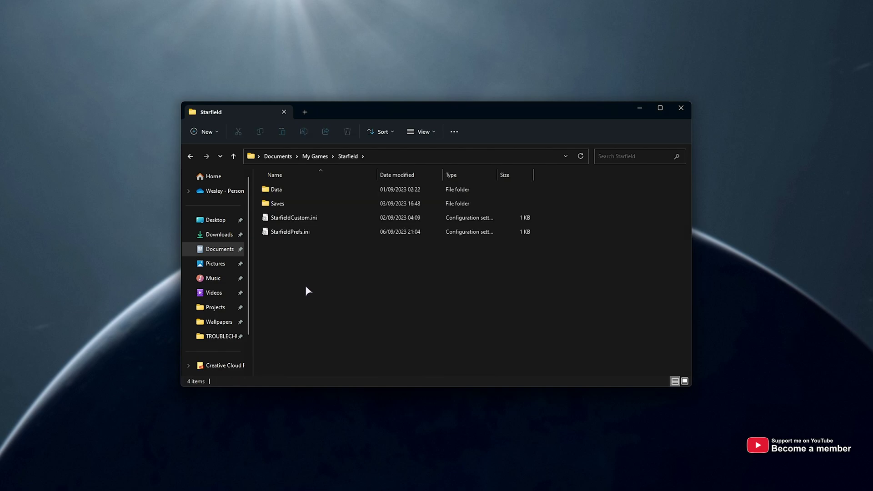
{"action": "key", "text": "Down"}
{"action": "key", "text": "Down"}
{"action": "key", "text": "Return"}
Highlight the seven .sfs save files to point them out, then clear the selection.
{"action": "left_click_drag", "start_coordinate": [365, 363], "coordinate": [364, 184]}
{"action": "left_click", "coordinate": [397, 311]}
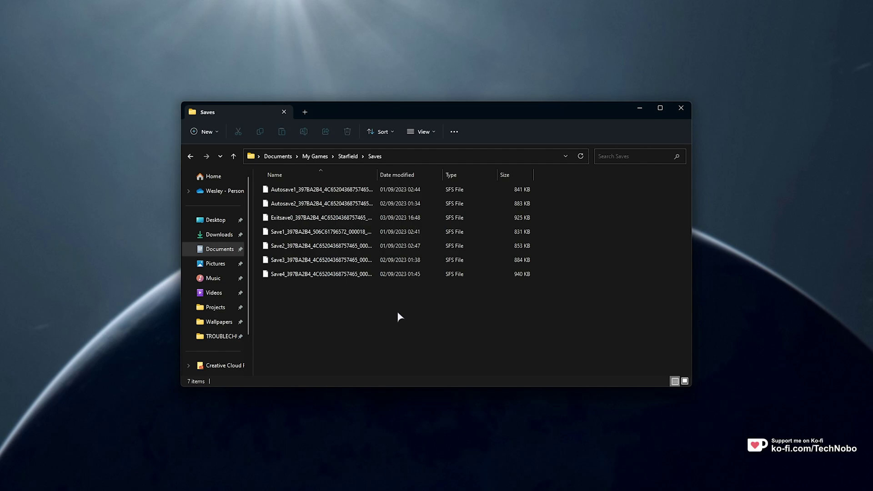
{"action": "left_click_drag", "start_coordinate": [423, 351], "coordinate": [390, 182]}
{"action": "left_click", "coordinate": [438, 324]}
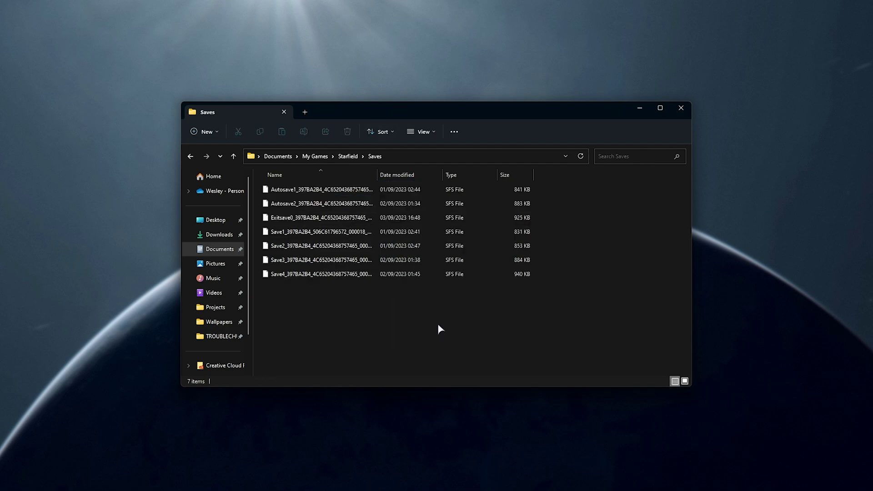
Open the %LocalAppData% folder from the Run box and check its full path.
{"action": "key", "text": "super+r"}
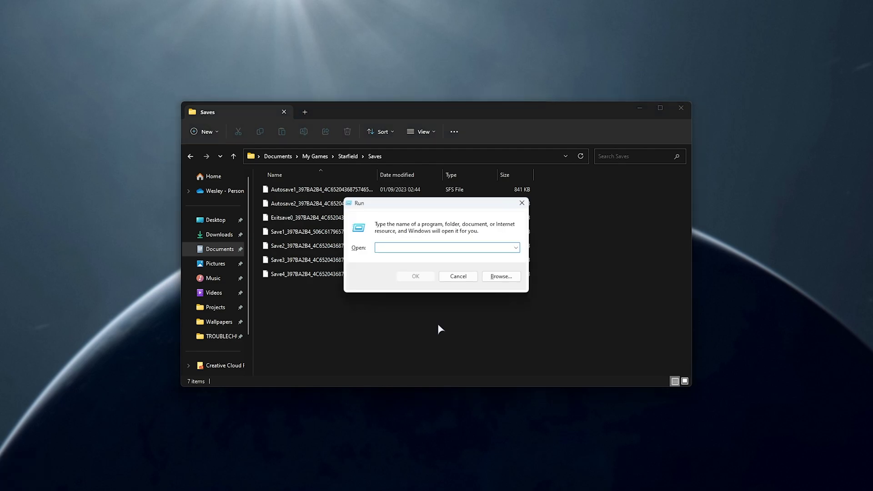
{"action": "type", "text": "%Local"}
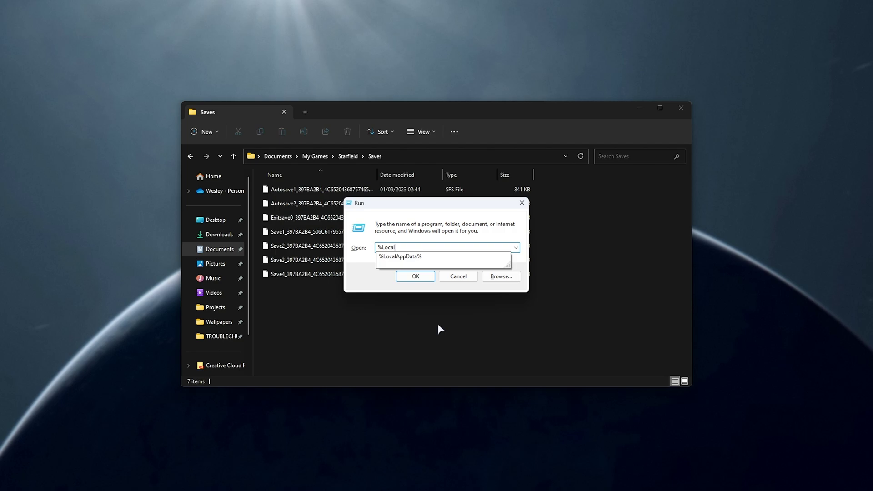
{"action": "type", "text": "AppData%"}
{"action": "key", "text": "Return"}
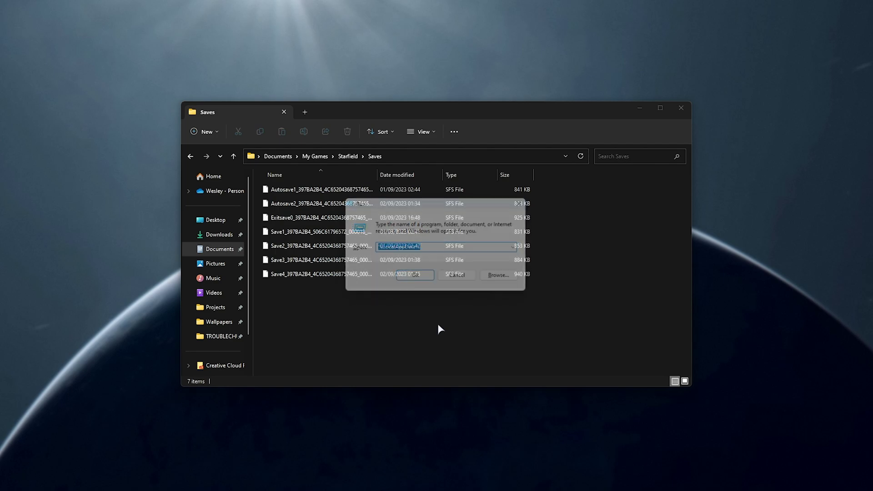
{"action": "left_click", "coordinate": [420, 154]}
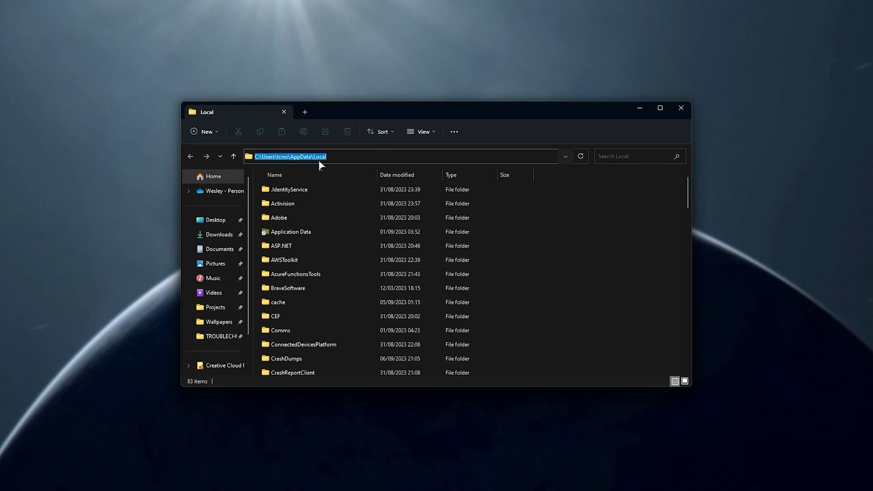
{"action": "left_click", "coordinate": [369, 203]}
Open Packages > BethesdaSoftworks.ProjectGold > SystemAppData > wgs > the long ID folder and select its six items.
{"action": "key", "text": "p"}
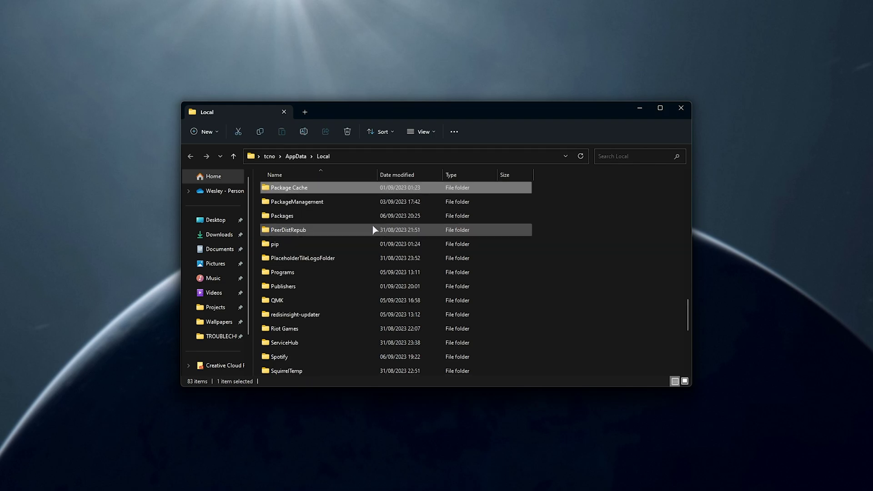
{"action": "double_click", "coordinate": [346, 217]}
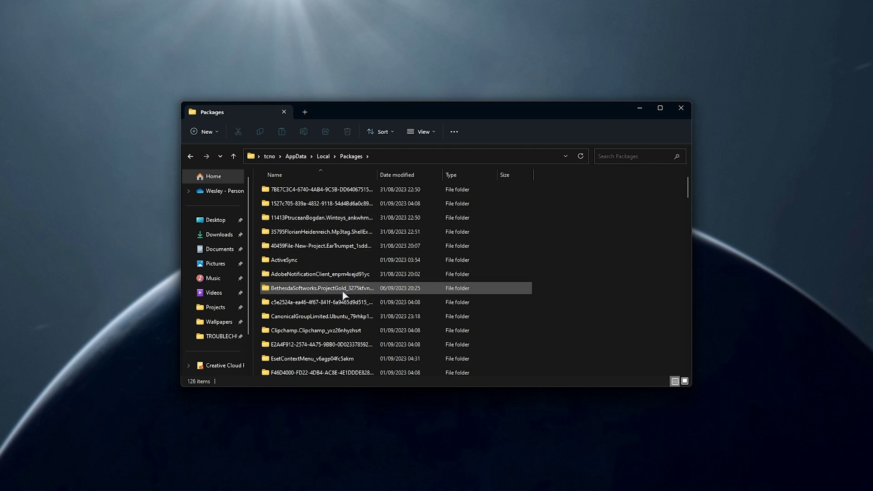
{"action": "mouse_move", "coordinate": [343, 295]}
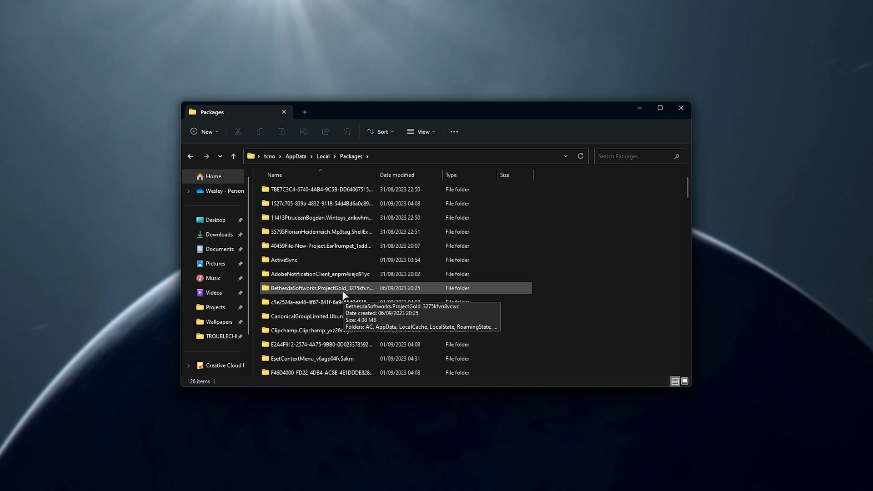
{"action": "double_click", "coordinate": [344, 294]}
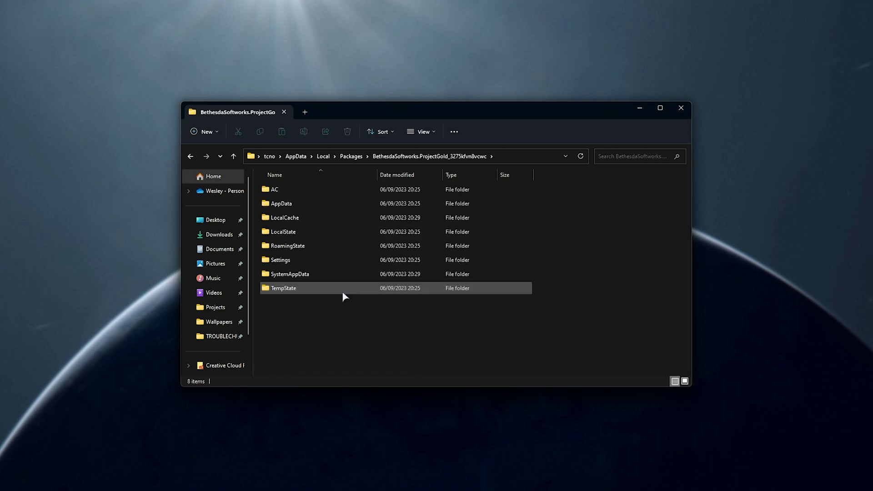
{"action": "double_click", "coordinate": [335, 273]}
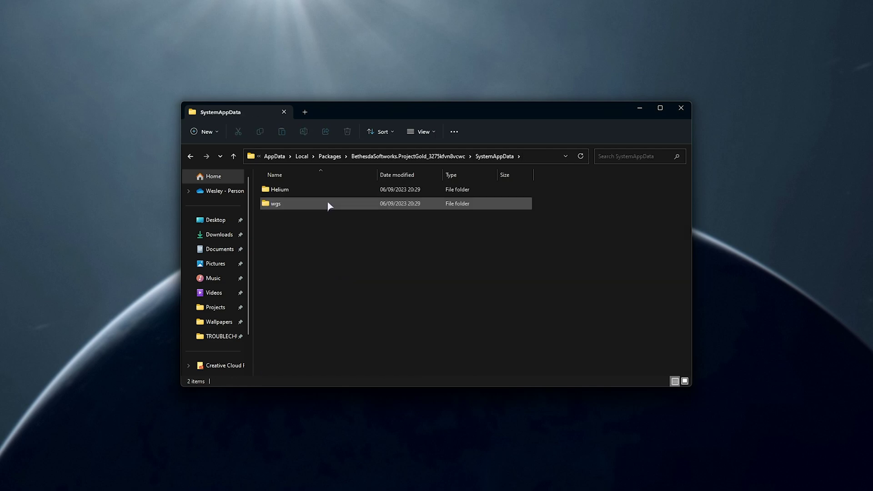
{"action": "double_click", "coordinate": [330, 205]}
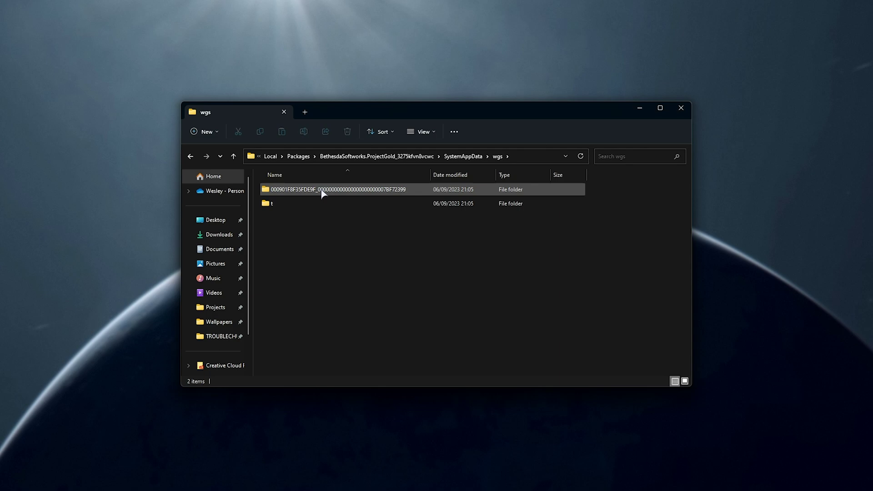
{"action": "double_click", "coordinate": [322, 191]}
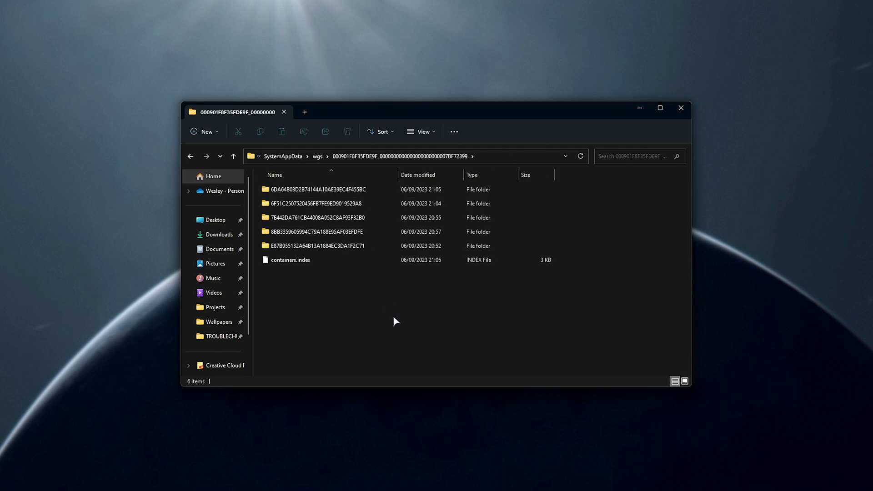
{"action": "left_click_drag", "start_coordinate": [401, 363], "coordinate": [371, 183]}
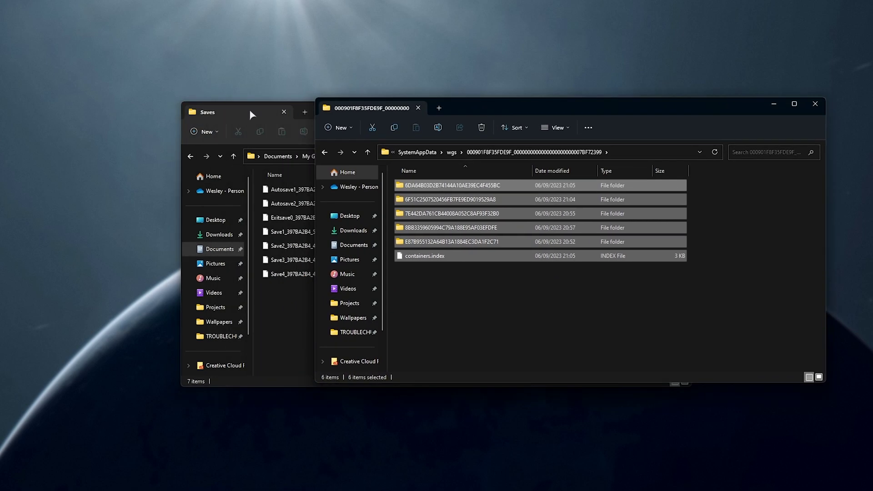
{"action": "left_click", "coordinate": [342, 108]}
{"action": "left_click_drag", "start_coordinate": [342, 110], "coordinate": [202, 103]}
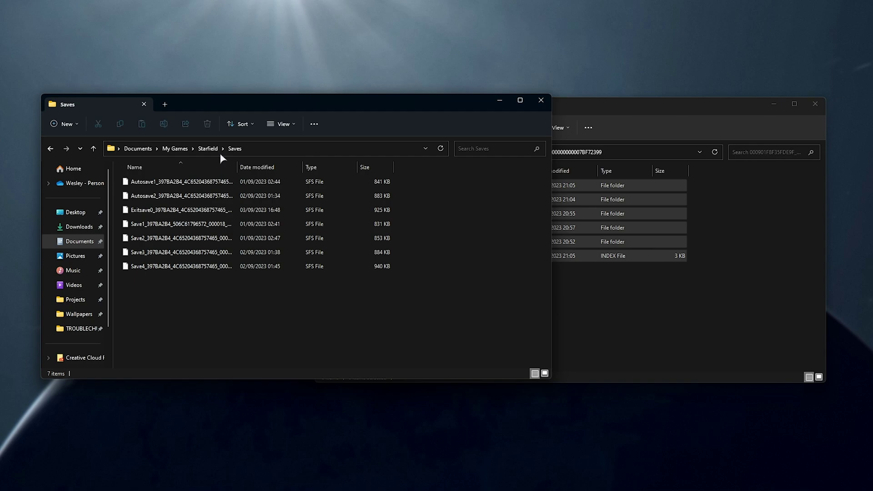
{"action": "left_click_drag", "start_coordinate": [280, 326], "coordinate": [267, 175]}
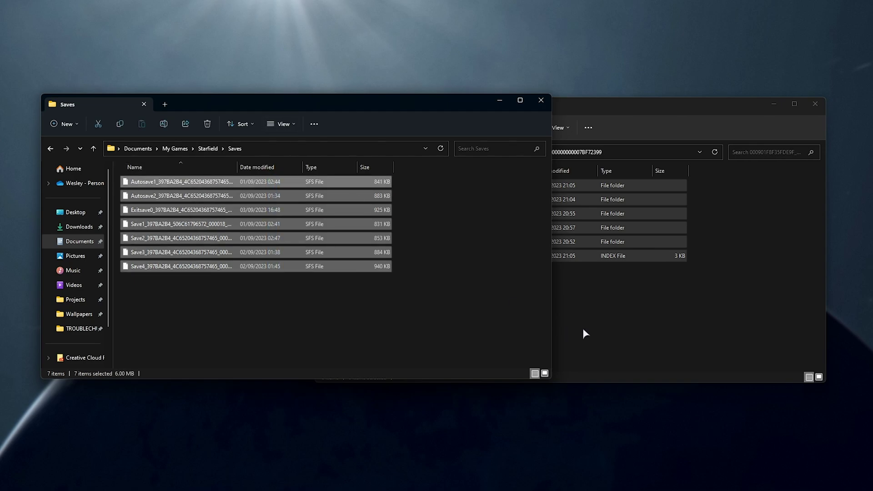
{"action": "left_click", "coordinate": [582, 329]}
{"action": "double_click", "coordinate": [498, 241]}
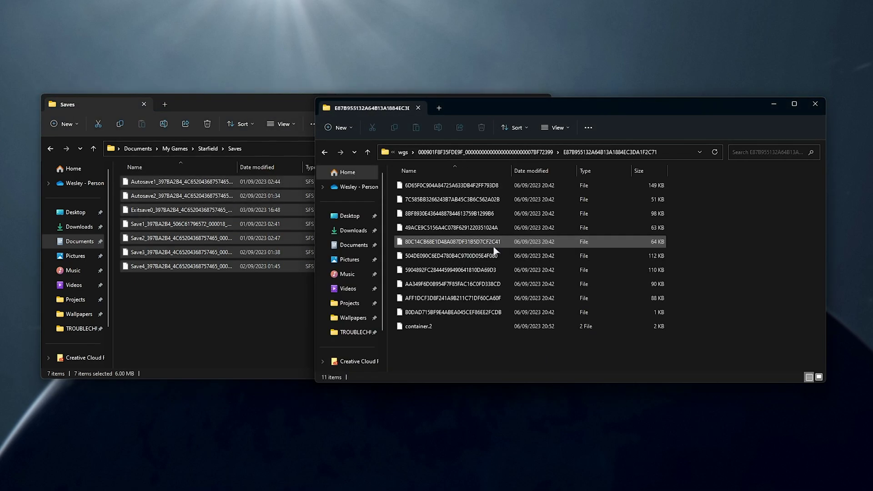
{"action": "key", "text": "ctrl+a"}
{"action": "key", "text": "alt+Up"}
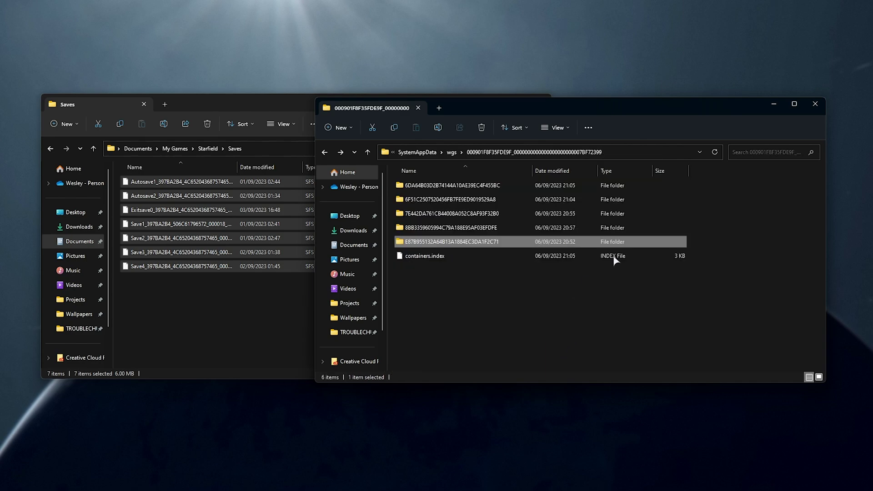
{"action": "left_click_drag", "start_coordinate": [708, 187], "coordinate": [561, 312]}
{"action": "left_click", "coordinate": [561, 313]}
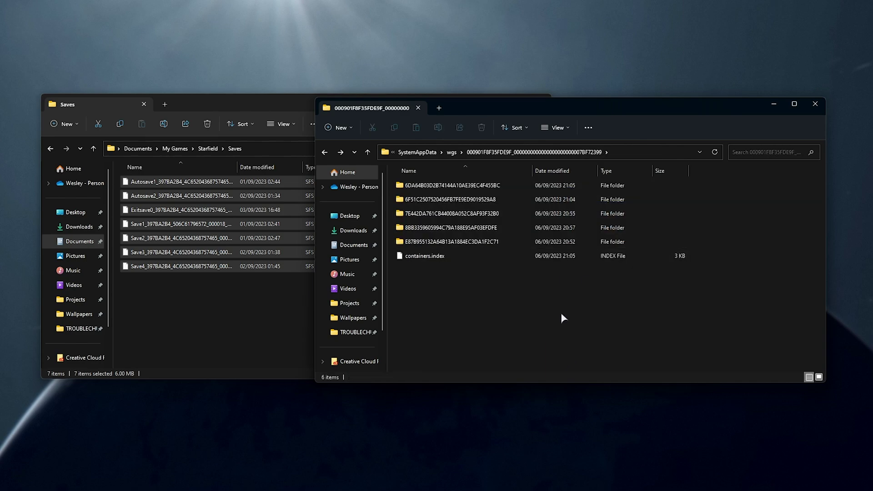
{"action": "left_click", "coordinate": [550, 241]}
{"action": "left_click", "coordinate": [543, 213], "text": "ctrl"}
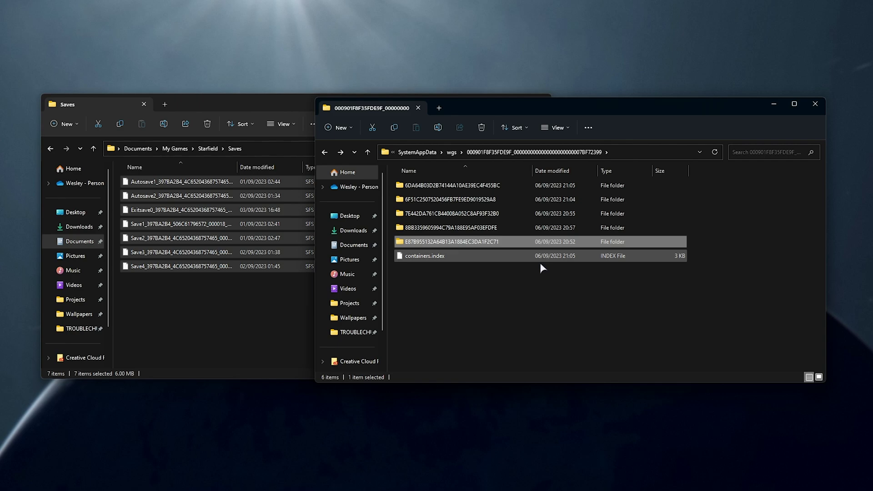
{"action": "left_click_drag", "start_coordinate": [527, 346], "coordinate": [515, 182]}
{"action": "left_click", "coordinate": [297, 339]}
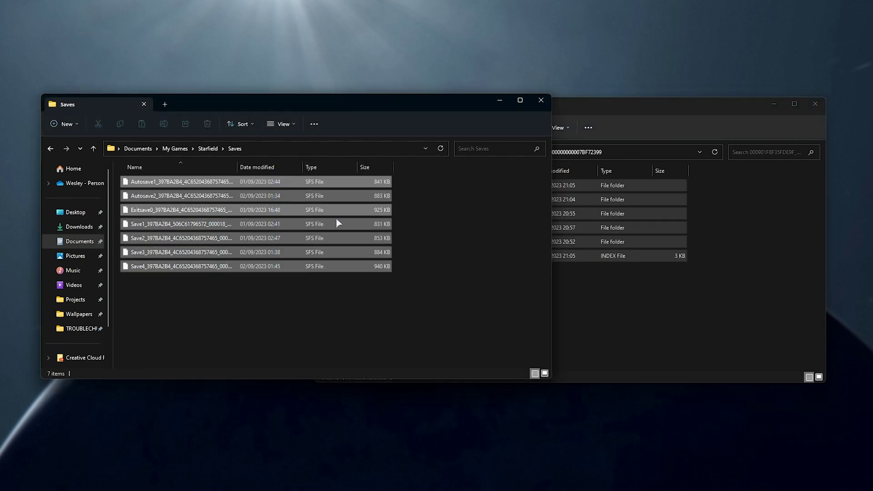
{"action": "left_click", "coordinate": [400, 308]}
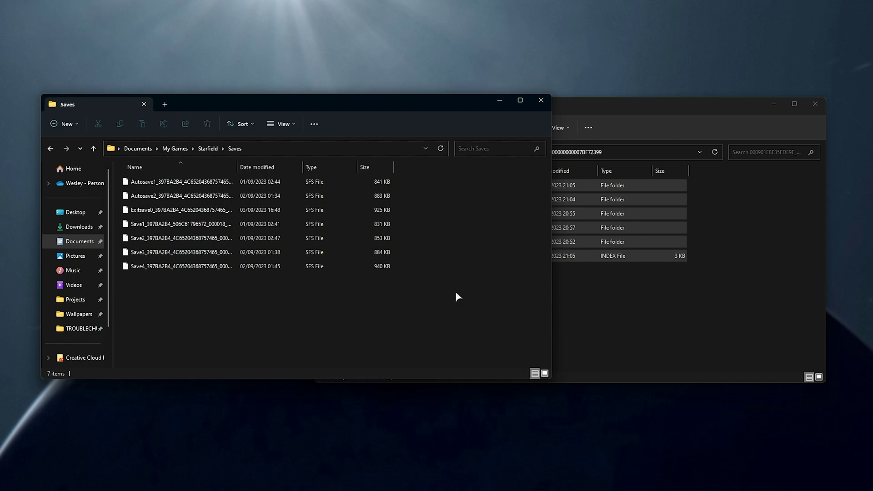
{"action": "left_click_drag", "start_coordinate": [404, 347], "coordinate": [374, 172]}
{"action": "left_click", "coordinate": [604, 141]}
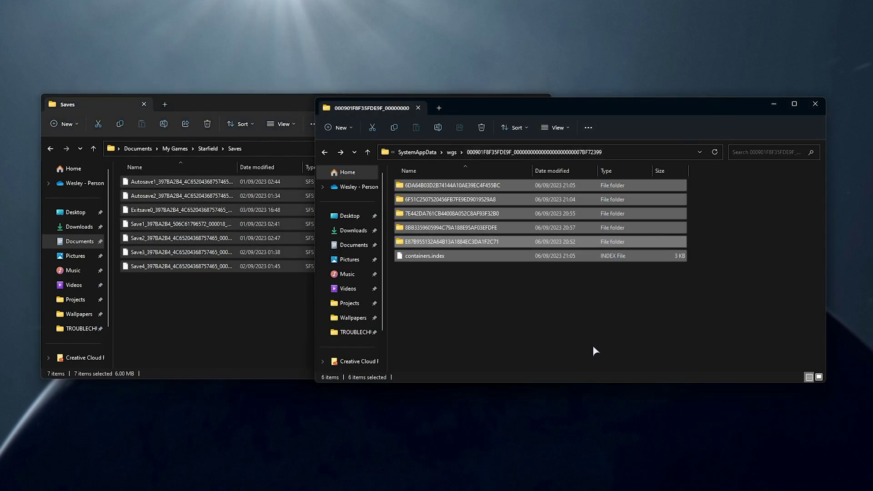
{"action": "left_click_drag", "start_coordinate": [600, 348], "coordinate": [602, 123]}
{"action": "left_click", "coordinate": [243, 144]}
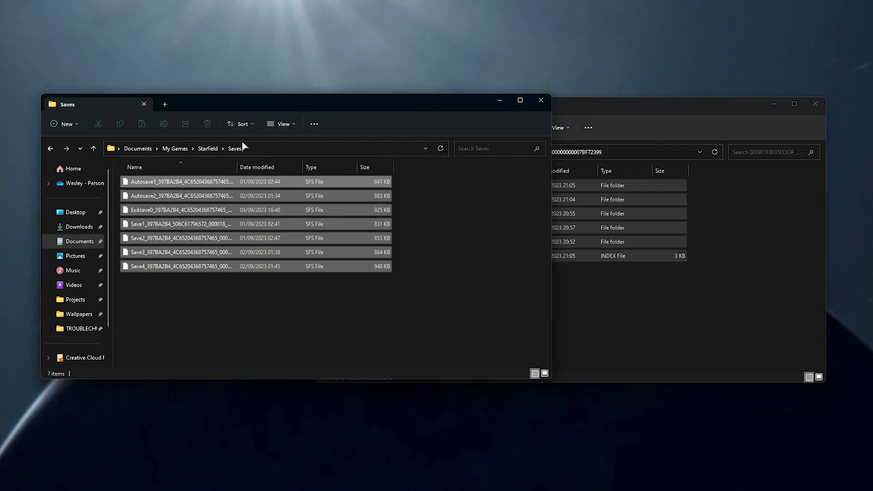
{"action": "left_click", "coordinate": [276, 324]}
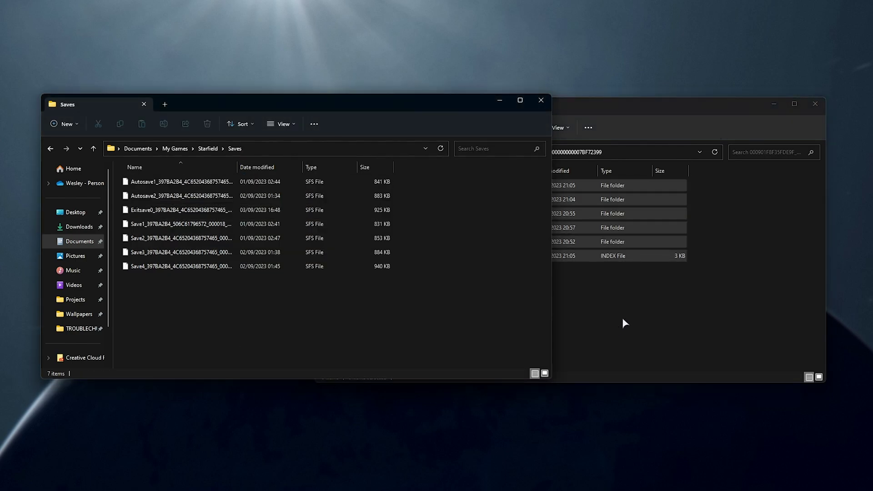
{"action": "left_click", "coordinate": [624, 323]}
{"action": "left_click", "coordinate": [266, 313]}
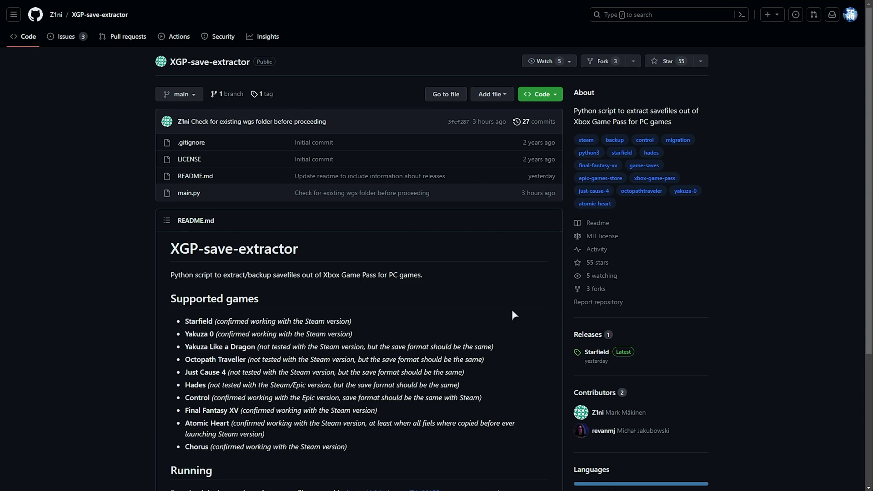
Scroll the XGP-save-extractor README and highlight Starfield in the supported games list.
{"action": "scroll", "coordinate": [273, 240], "scroll_direction": "down", "scroll_amount": 2}
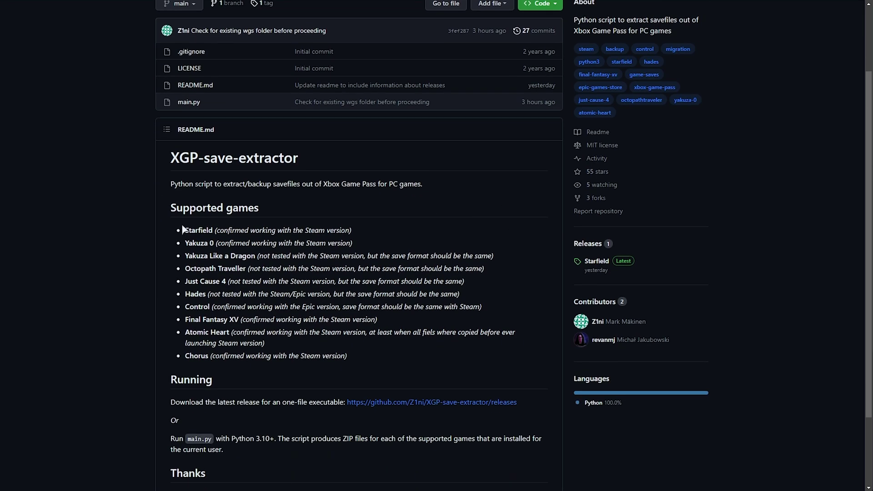
{"action": "left_click_drag", "start_coordinate": [182, 229], "coordinate": [377, 361]}
{"action": "left_click", "coordinate": [377, 362]}
{"action": "left_click_drag", "start_coordinate": [350, 230], "coordinate": [182, 230]}
{"action": "scroll", "coordinate": [318, 347], "scroll_direction": "up", "scroll_amount": 1}
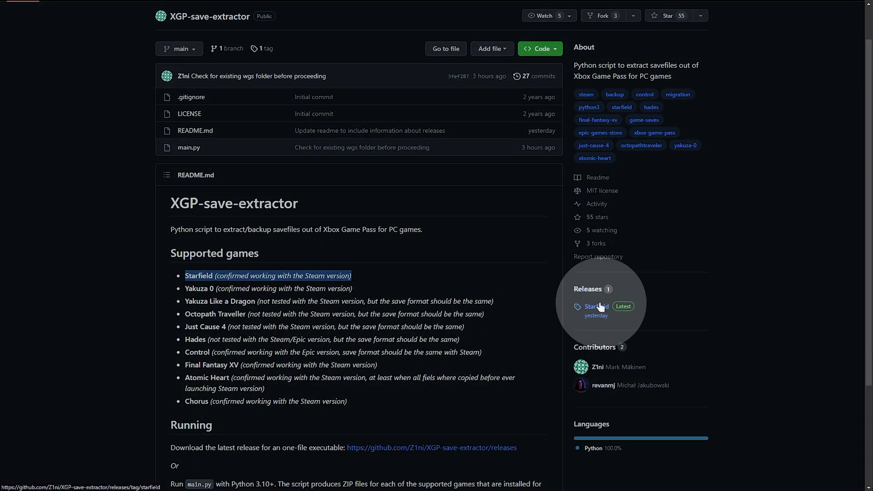
Open the Starfield release and download its Source code (zip).
{"action": "left_click", "coordinate": [599, 306]}
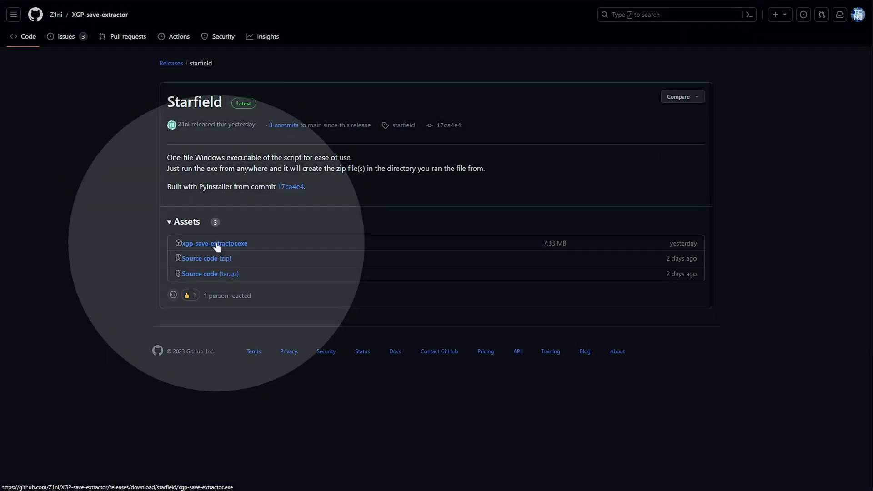
{"action": "left_click", "coordinate": [211, 259]}
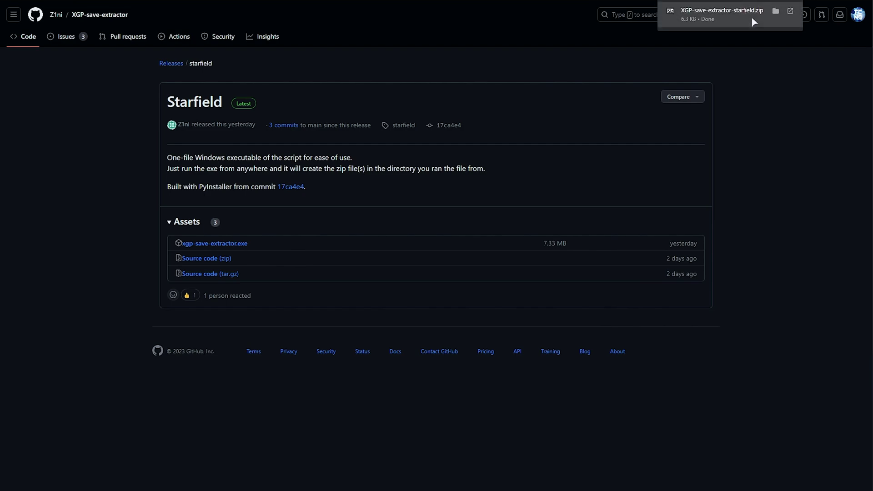
Open the zip in 7-Zip, find main.py inside XGP-save-extractor-starfield, then go to python.org.
{"action": "left_click", "coordinate": [754, 21]}
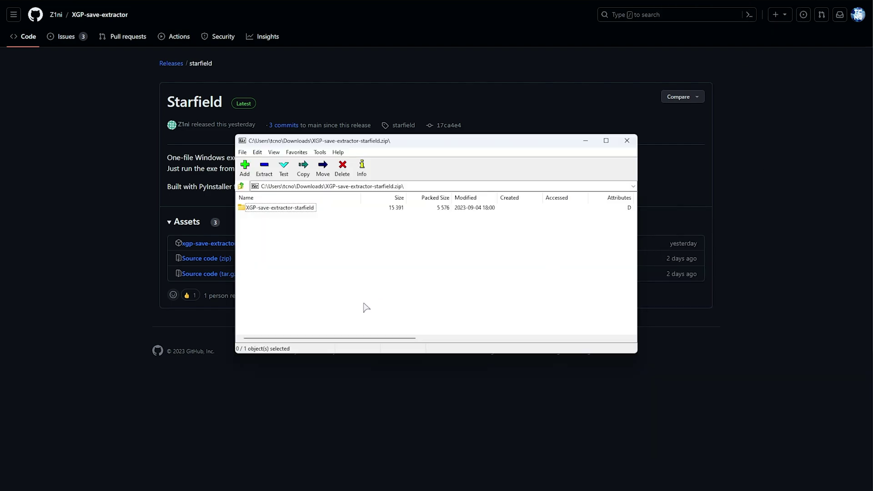
{"action": "left_click", "coordinate": [292, 205]}
{"action": "double_click", "coordinate": [296, 208]}
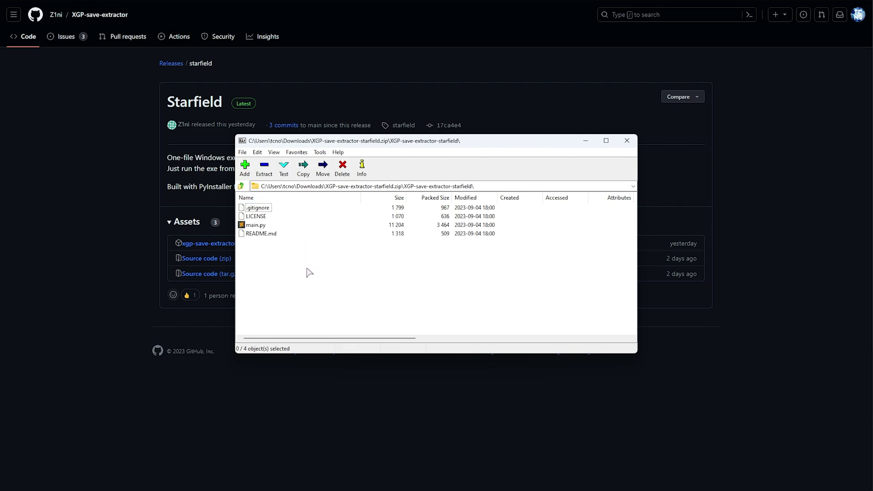
{"action": "left_click_drag", "start_coordinate": [303, 287], "coordinate": [239, 204]}
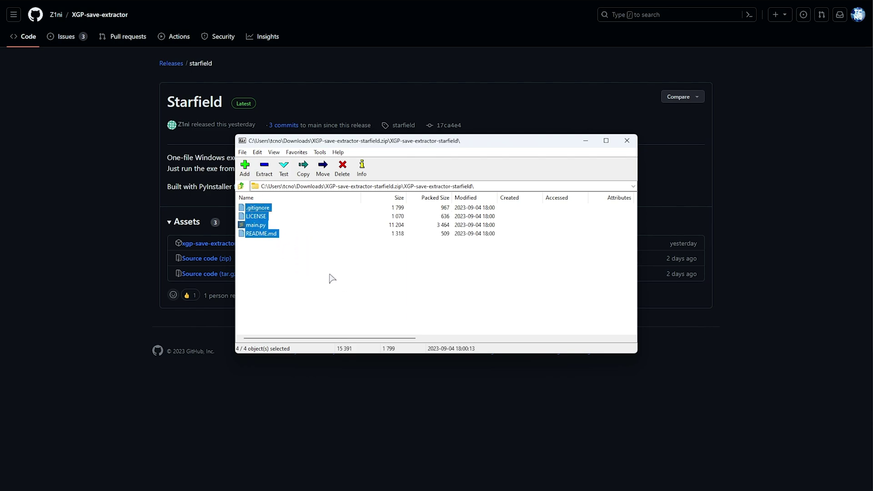
{"action": "left_click", "coordinate": [257, 225]}
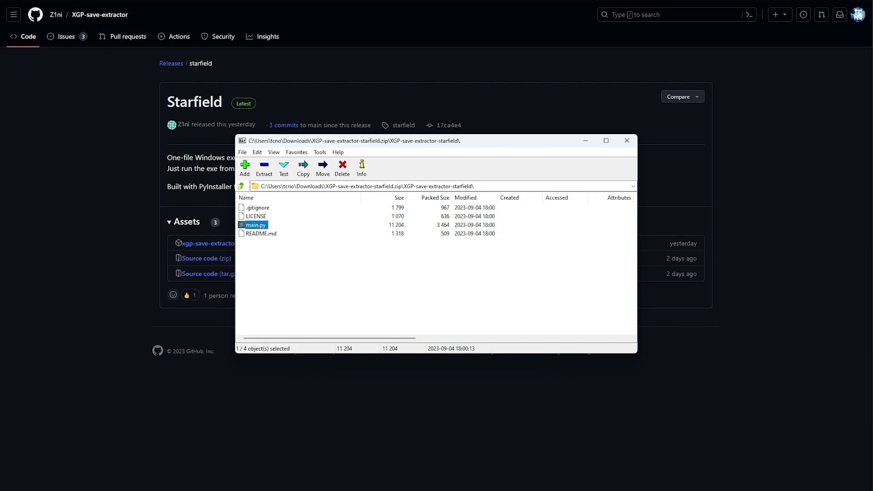
{"action": "key", "text": "alt+F4"}
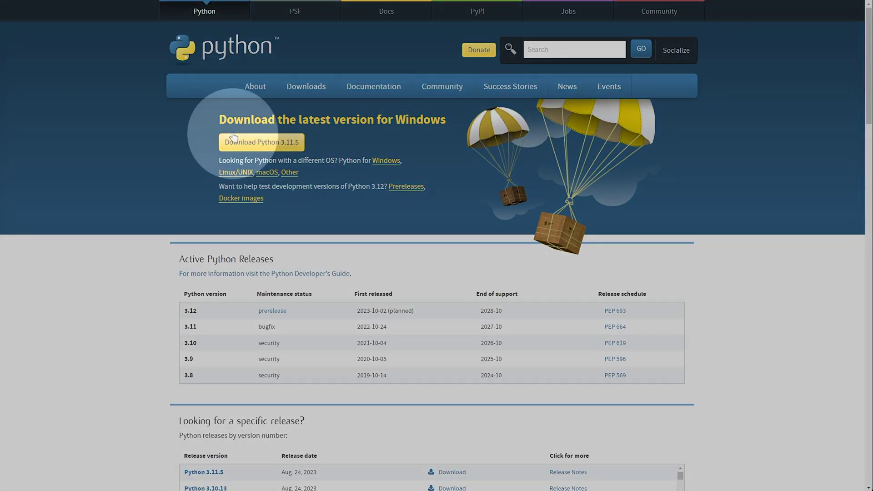
Run the Python 3.11.5 installer, confirm it's already installed, and close setup unchanged.
{"action": "left_click", "coordinate": [262, 142]}
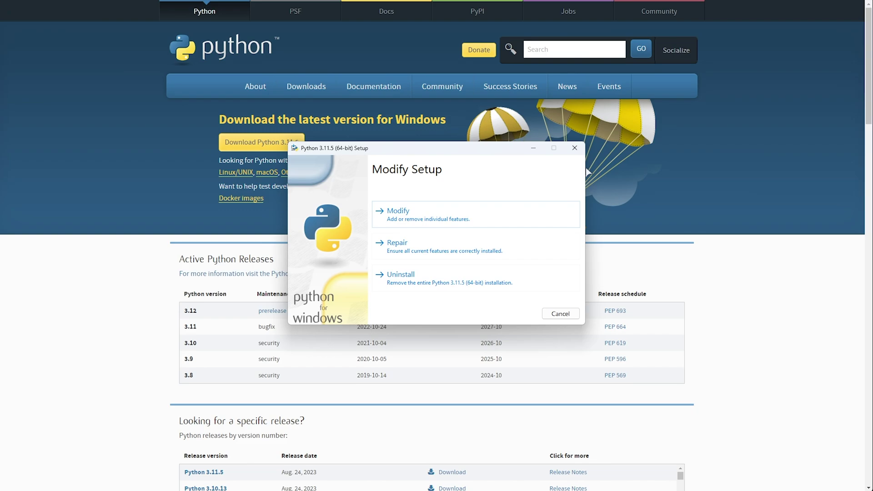
{"action": "left_click", "coordinate": [574, 148]}
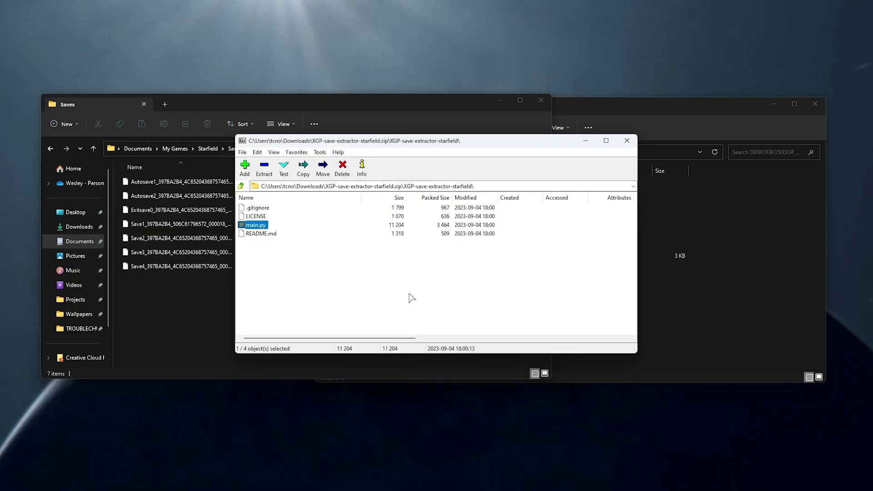
Extract XGP-save-extractor-starfield to the Desktop and open a Command Prompt in it via cmd.
{"action": "left_click", "coordinate": [242, 186]}
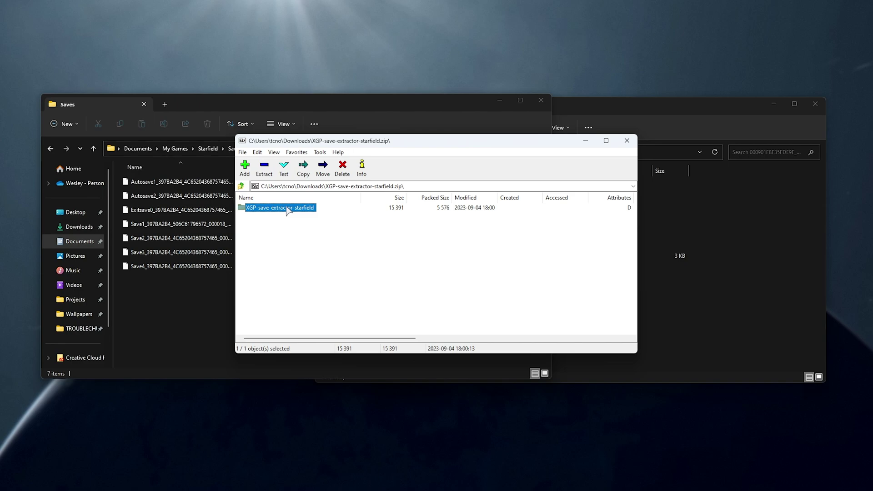
{"action": "left_click_drag", "start_coordinate": [288, 211], "coordinate": [402, 66]}
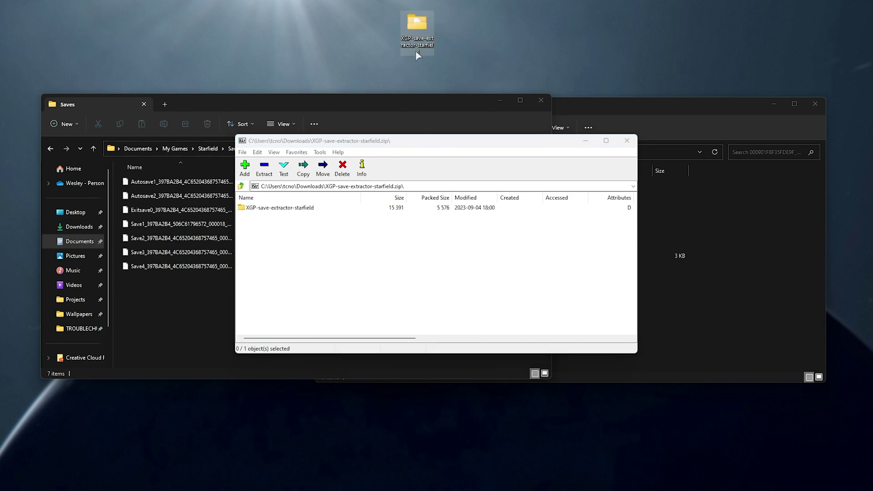
{"action": "double_click", "coordinate": [419, 30]}
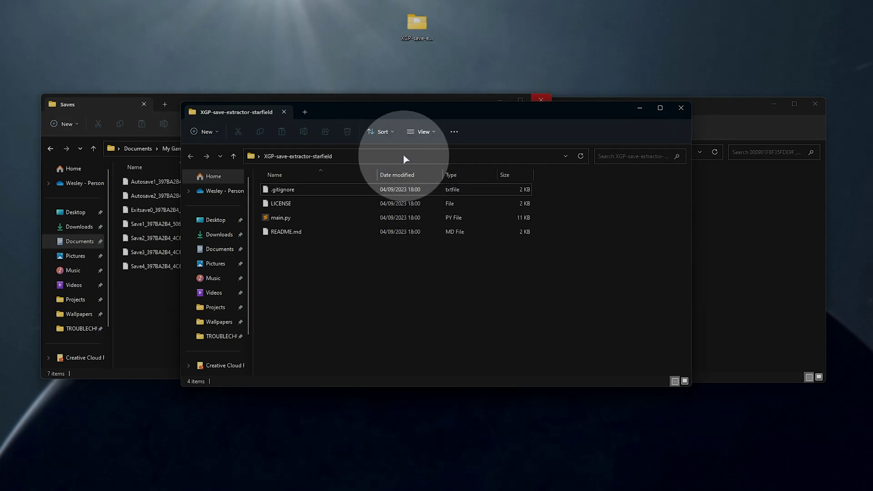
{"action": "left_click", "coordinate": [390, 156]}
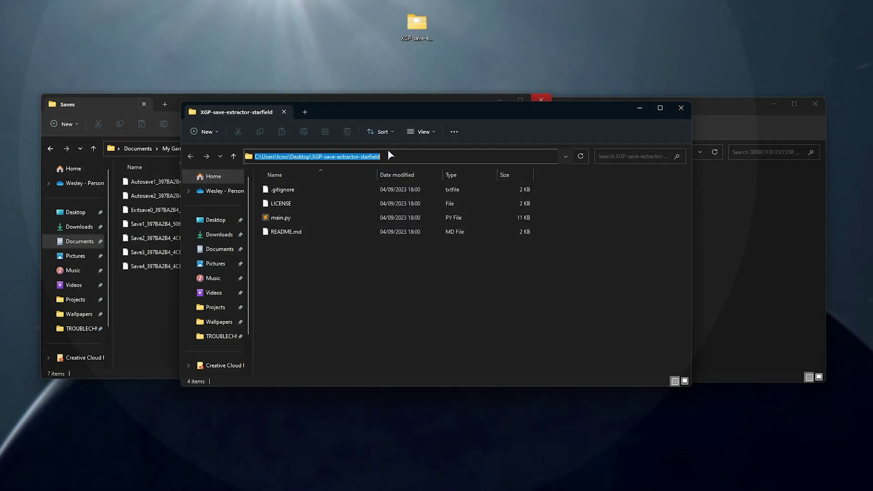
{"action": "type", "text": "cmd"}
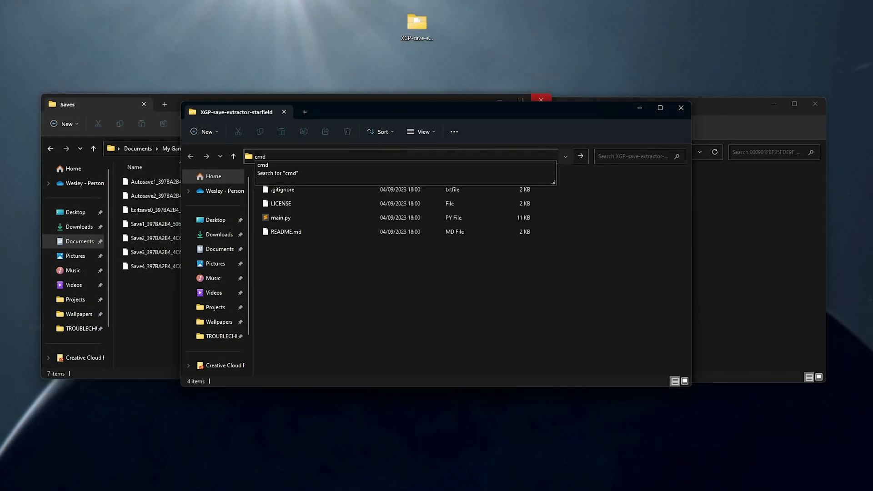
{"action": "key", "text": "Return"}
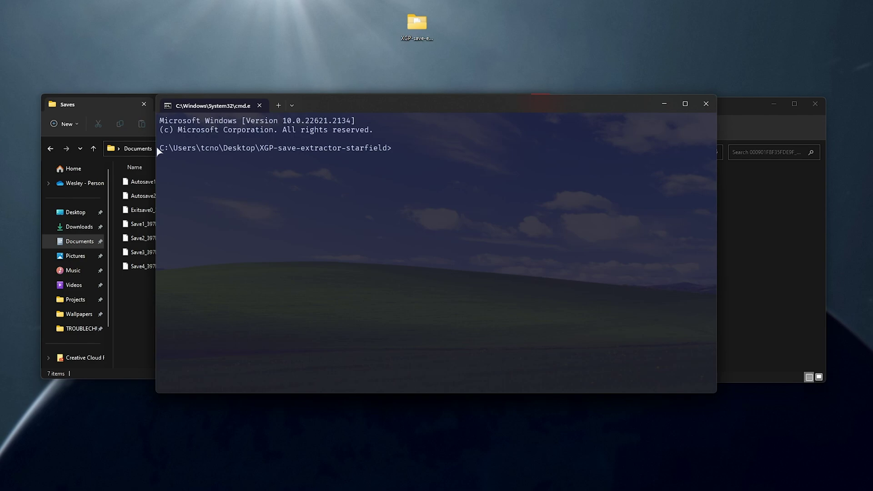
Run python main.py in the extractor folder's Command Prompt.
{"action": "left_click_drag", "start_coordinate": [158, 149], "coordinate": [407, 160]}
{"action": "key", "text": "ctrl+c"}
{"action": "type", "text": "python"}
{"action": "key", "text": "Tab"}
{"action": "key", "text": "Tab"}
{"action": "key", "text": "Tab"}
{"action": "key", "text": "Return"}
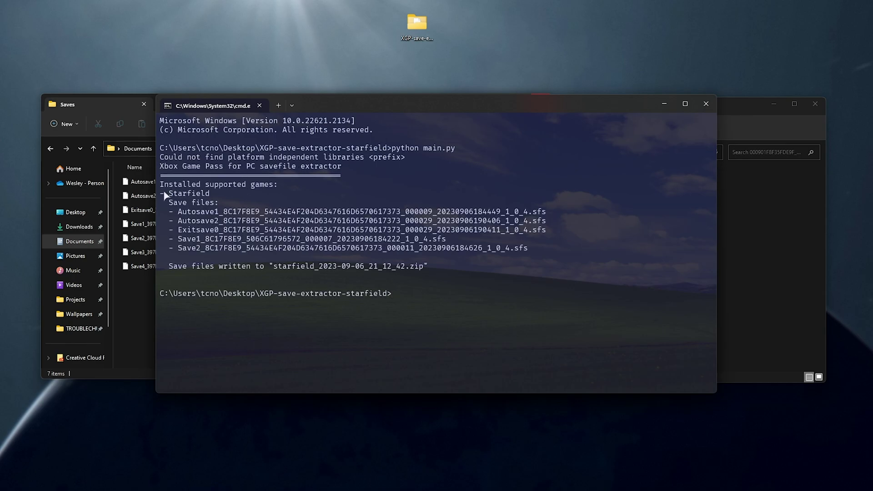
Highlight the Starfield output, the five extracted saves and the starfield_2023-09-06_21_12_42.zip name.
{"action": "left_click_drag", "start_coordinate": [165, 194], "coordinate": [218, 196]}
{"action": "left_click_drag", "start_coordinate": [170, 204], "coordinate": [526, 253]}
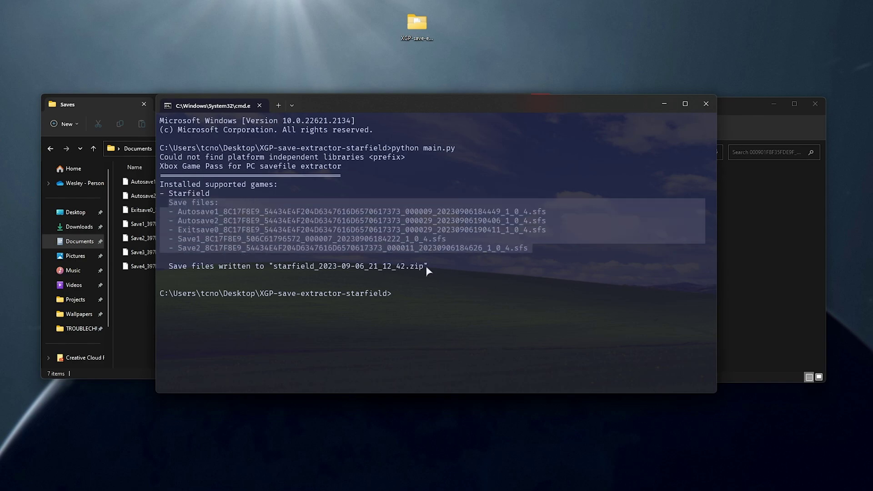
{"action": "left_click_drag", "start_coordinate": [426, 265], "coordinate": [164, 274]}
Close the finished Command Prompt and bring the extractor folder window forward.
{"action": "left_click", "coordinate": [150, 266]}
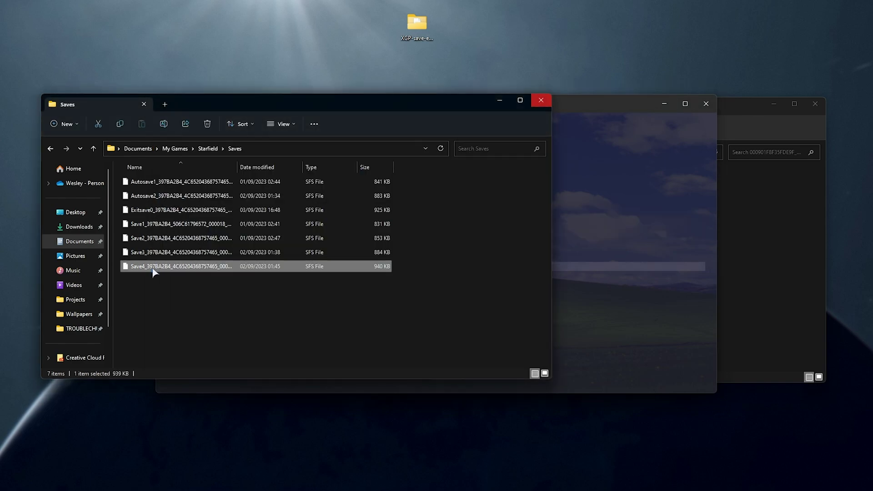
{"action": "left_click", "coordinate": [604, 254]}
{"action": "left_click", "coordinate": [706, 103]}
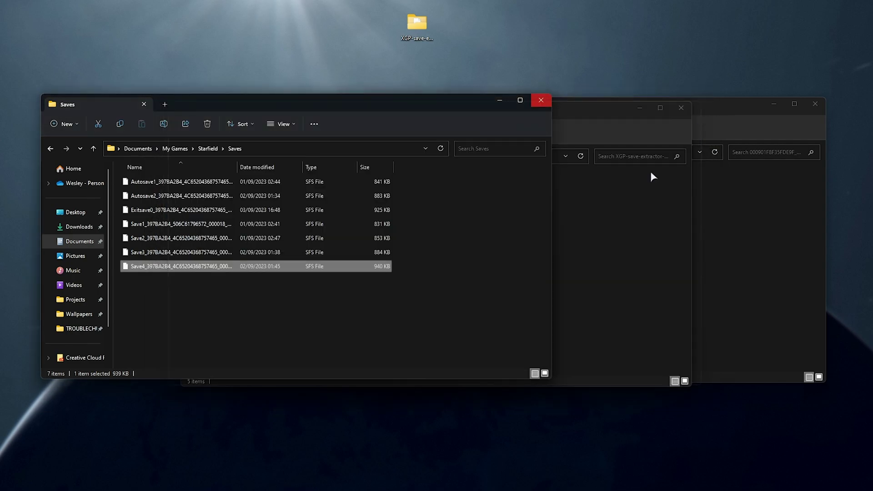
{"action": "left_click", "coordinate": [653, 176]}
Open starfield_2023-09-06_21_12_42.zip in 7-Zip and select its five save files.
{"action": "left_click_drag", "start_coordinate": [480, 337], "coordinate": [430, 301]}
{"action": "left_click", "coordinate": [355, 251]}
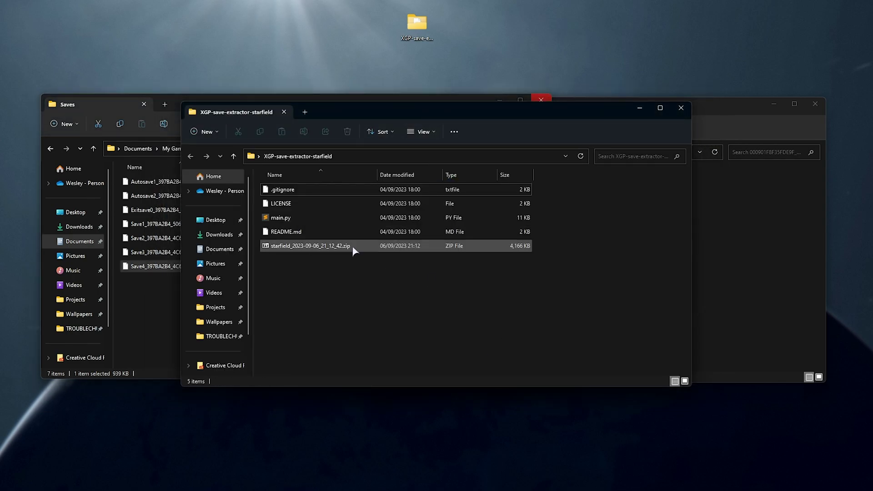
{"action": "double_click", "coordinate": [354, 250]}
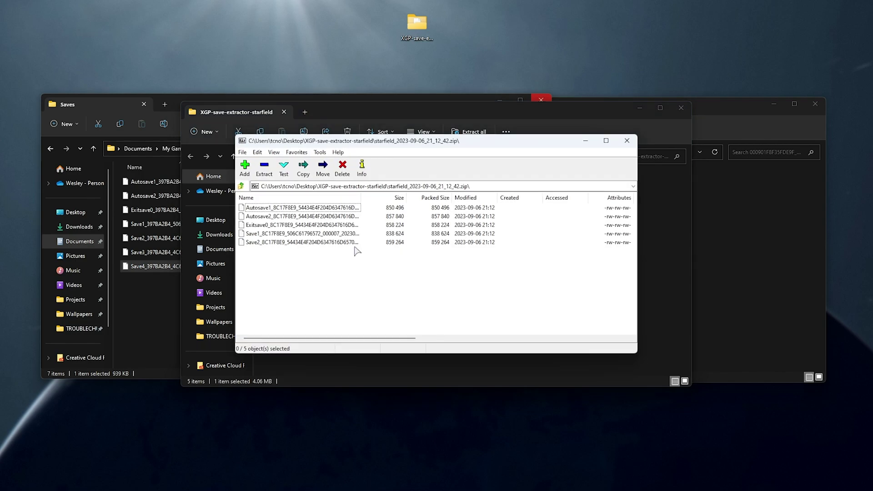
{"action": "left_click_drag", "start_coordinate": [360, 305], "coordinate": [316, 205]}
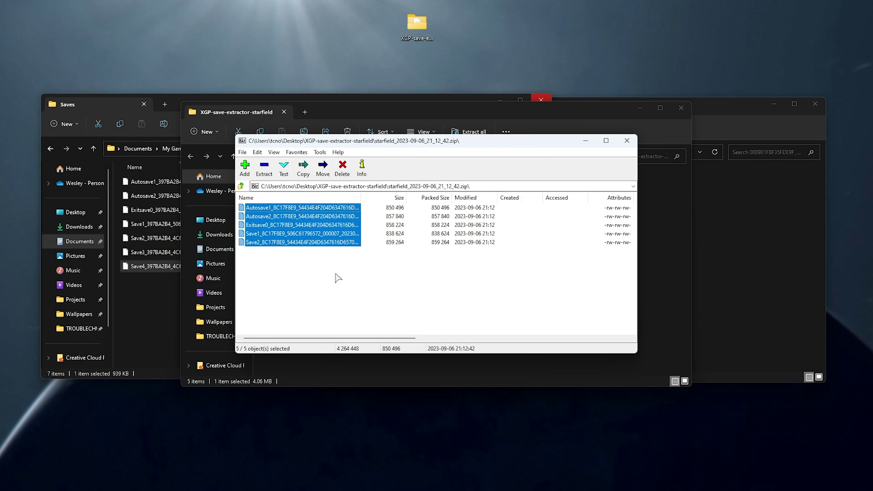
{"action": "left_click", "coordinate": [637, 109]}
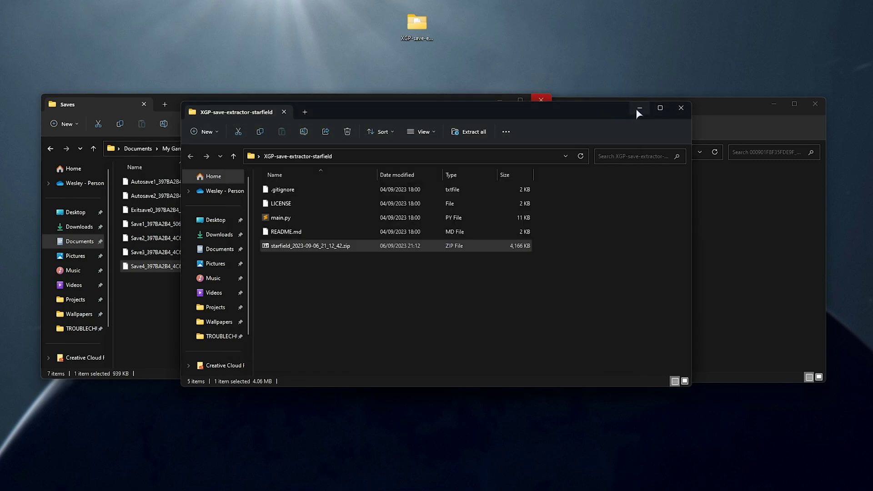
Rename the old Saves folder to Saves-Steam.
{"action": "left_click_drag", "start_coordinate": [387, 145], "coordinate": [567, 147]}
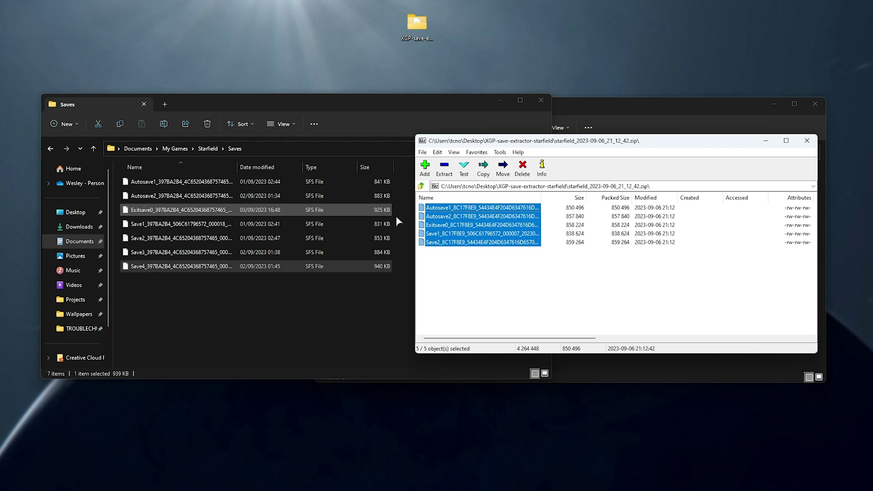
{"action": "left_click", "coordinate": [341, 304]}
{"action": "key", "text": "ctrl+a"}
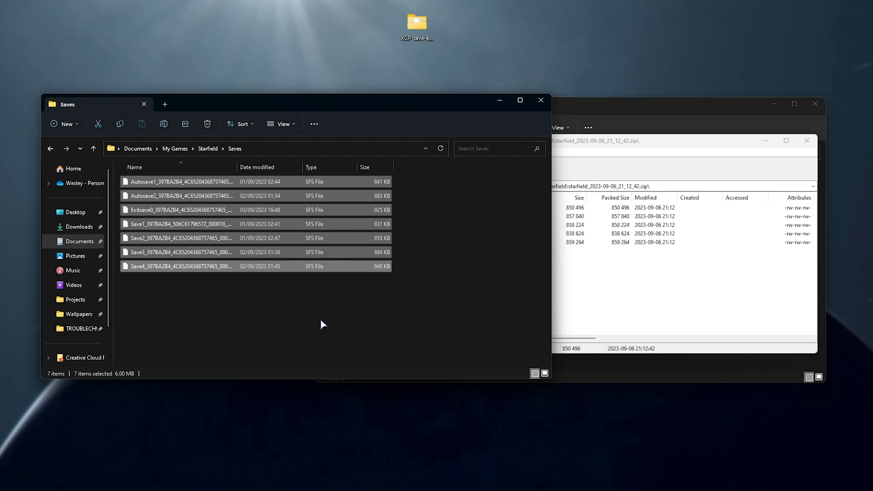
{"action": "key", "text": "alt+Up"}
{"action": "left_click", "coordinate": [144, 196]}
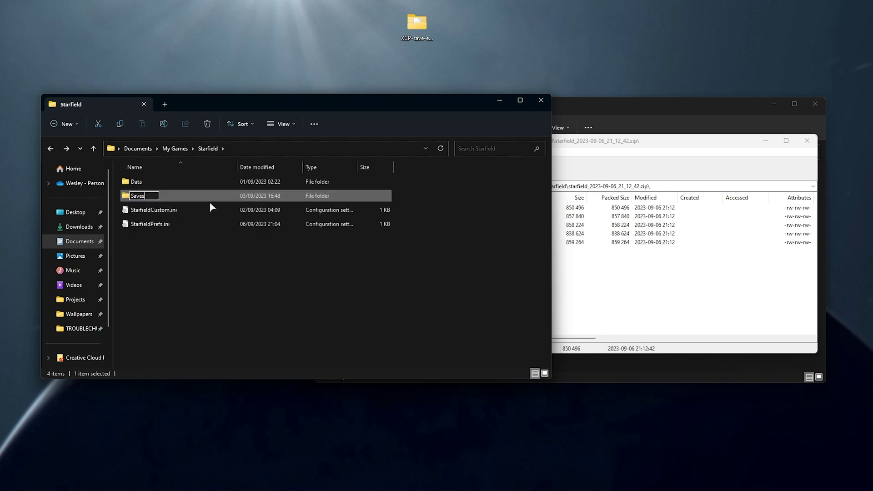
{"action": "type", "text": "-Steam"}
{"action": "key", "text": "Return"}
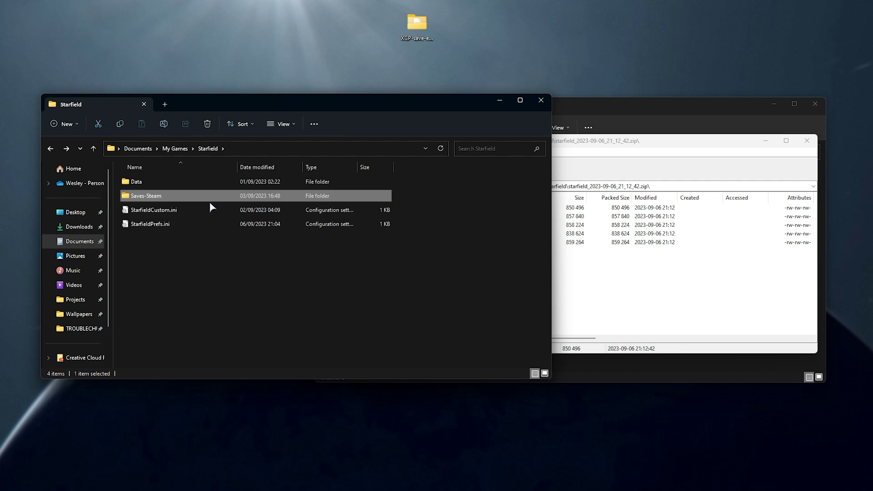
Create a new Saves folder, extract the five converted saves into it, and close 7-Zip.
{"action": "left_click", "coordinate": [324, 255]}
{"action": "key", "text": "ctrl+shift+n"}
{"action": "type", "text": "S"}
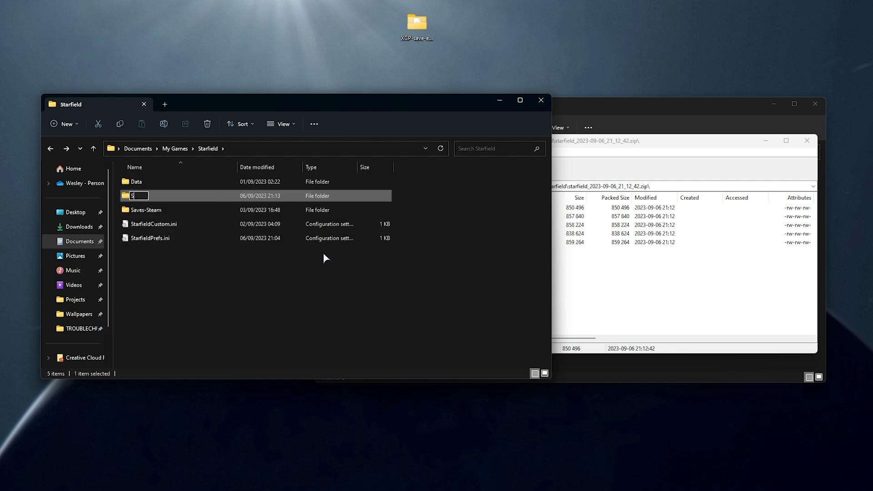
{"action": "type", "text": "aves"}
{"action": "key", "text": "Return"}
{"action": "key", "text": "Return"}
{"action": "left_click_drag", "start_coordinate": [575, 305], "coordinate": [455, 207]}
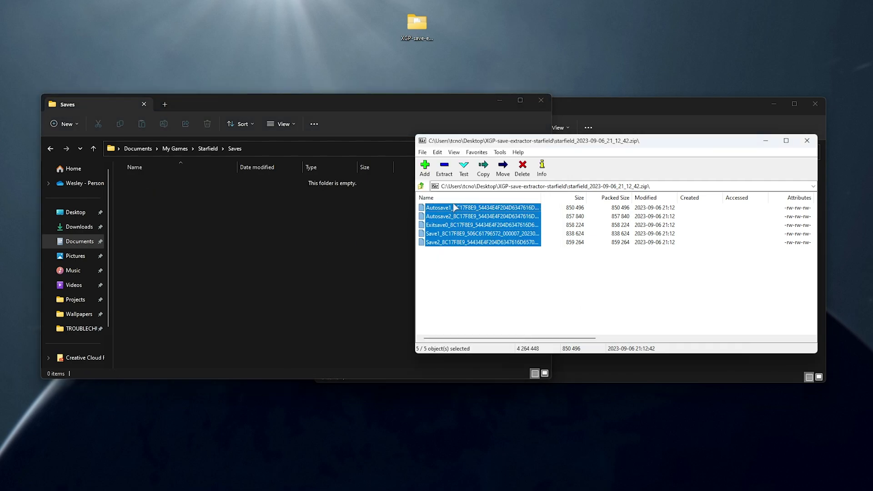
{"action": "left_click_drag", "start_coordinate": [290, 192], "coordinate": [242, 239]}
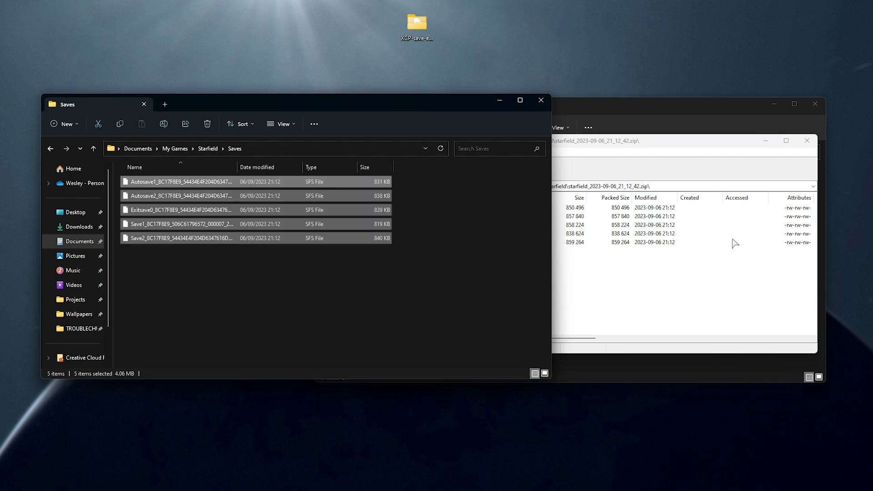
{"action": "left_click", "coordinate": [749, 243]}
{"action": "left_click", "coordinate": [807, 140]}
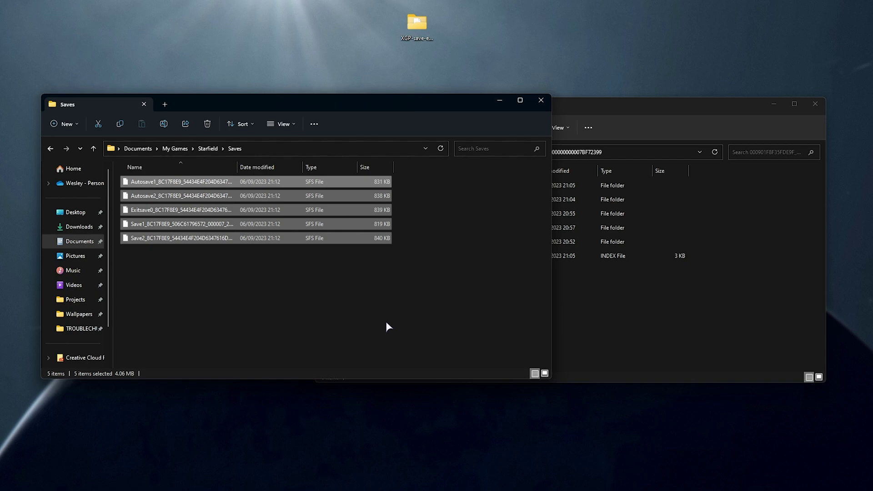
Load the converted save and resume first-person play at the Argos Extractors outpost on Vectera.
{"action": "left_click", "coordinate": [364, 324]}
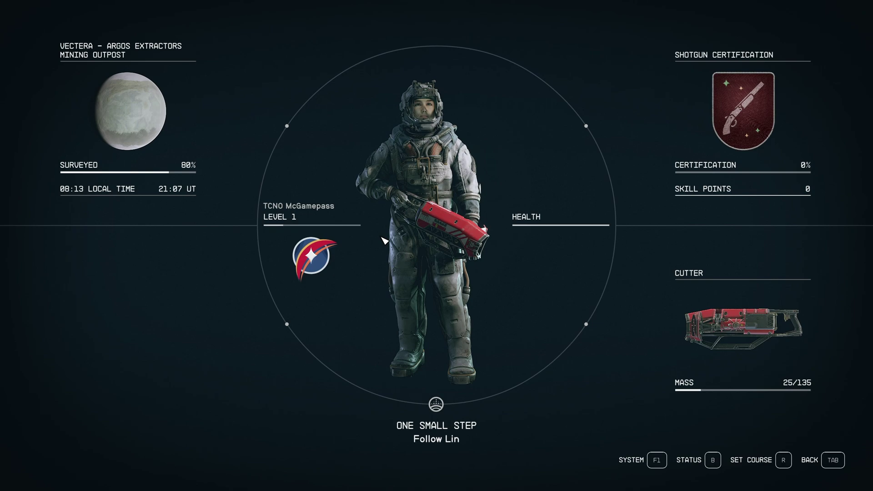
{"action": "key", "text": "Tab"}
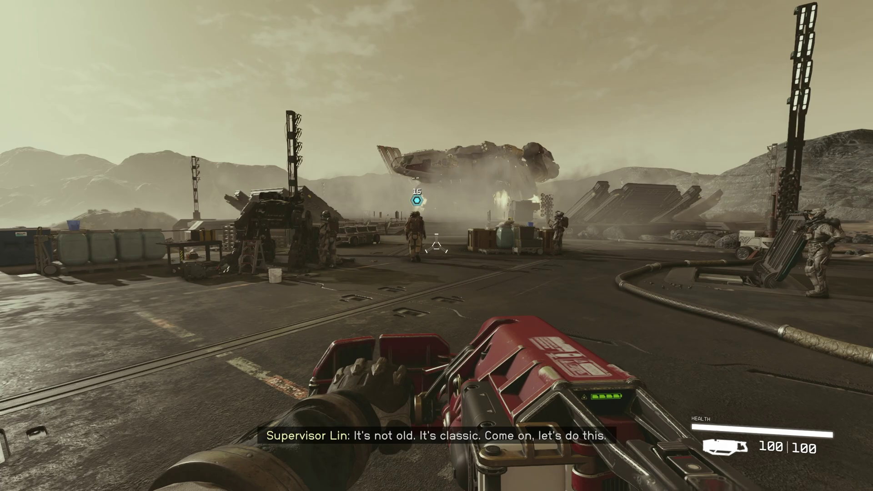
Walk across the landing pad and along the railed walkway past the parked ship.
{"action": "key", "text": "w"}
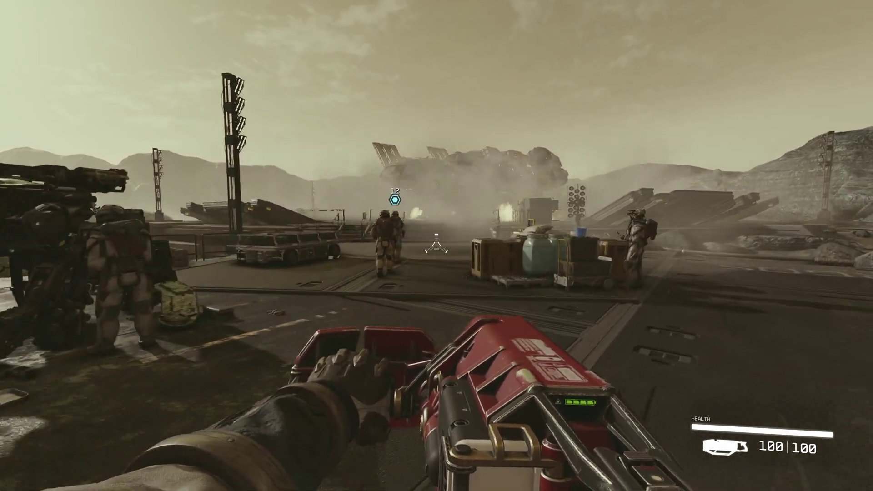
{"action": "key", "text": "w"}
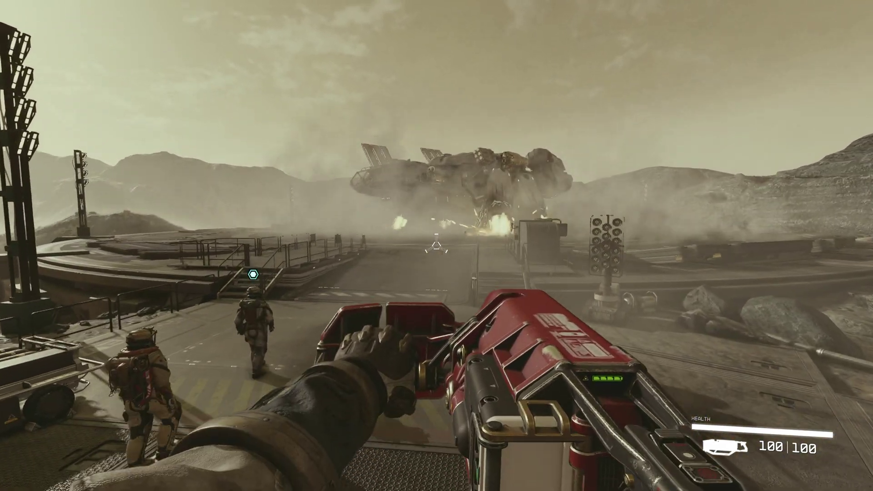
{"action": "key", "text": "w"}
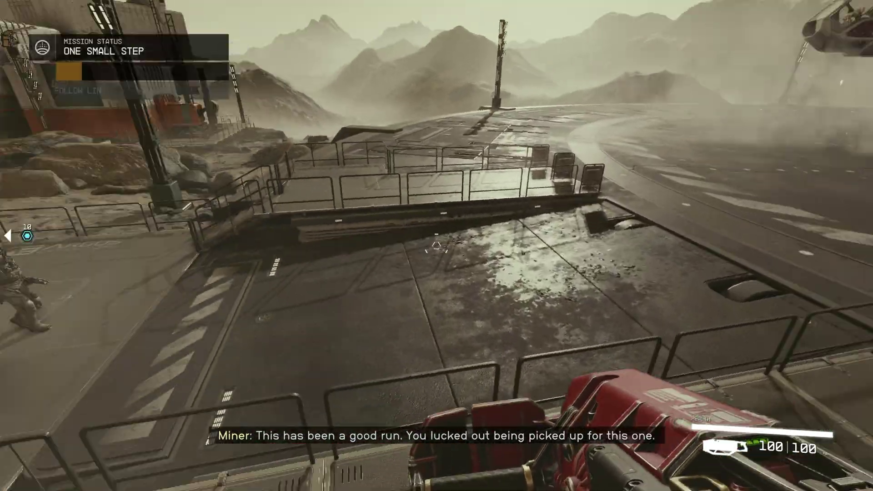
{"action": "key", "text": "w"}
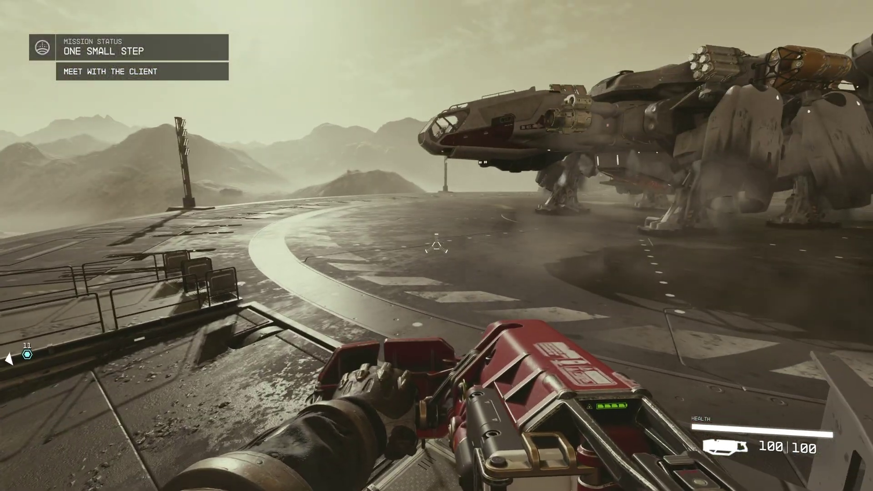
{"action": "key", "text": "w"}
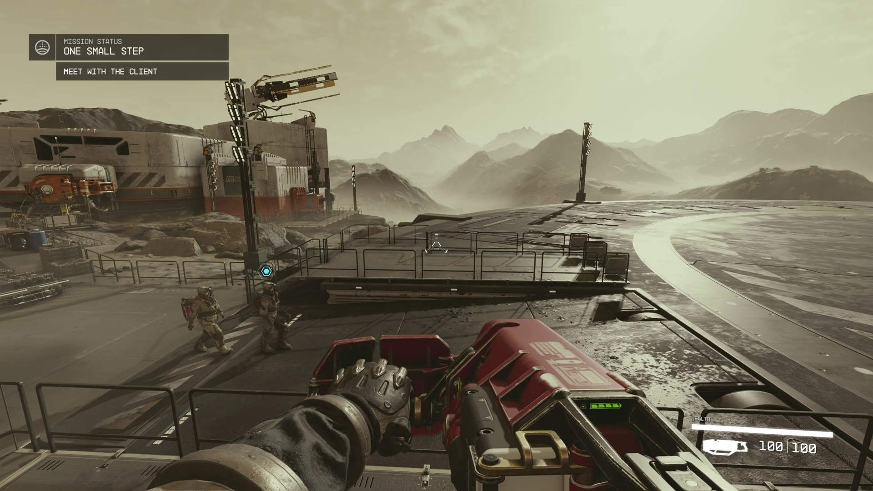